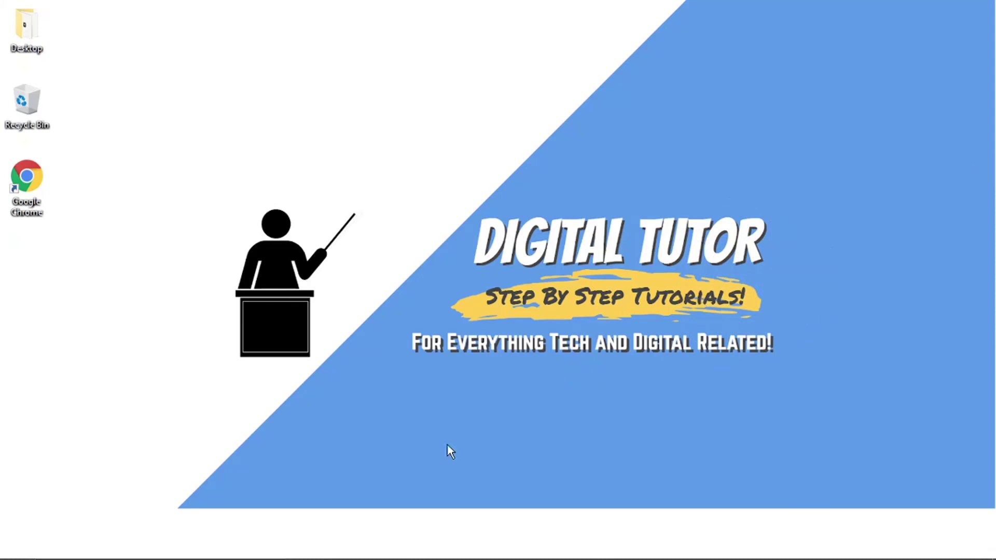
- Search 'add remove' and open Add or remove programs maximized
left_click(192, 547)
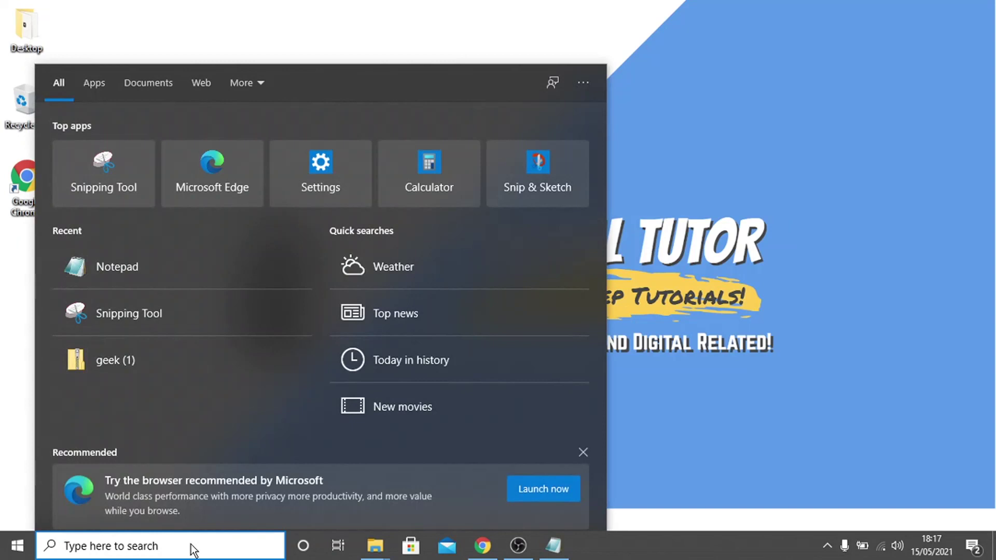
type("add remov")
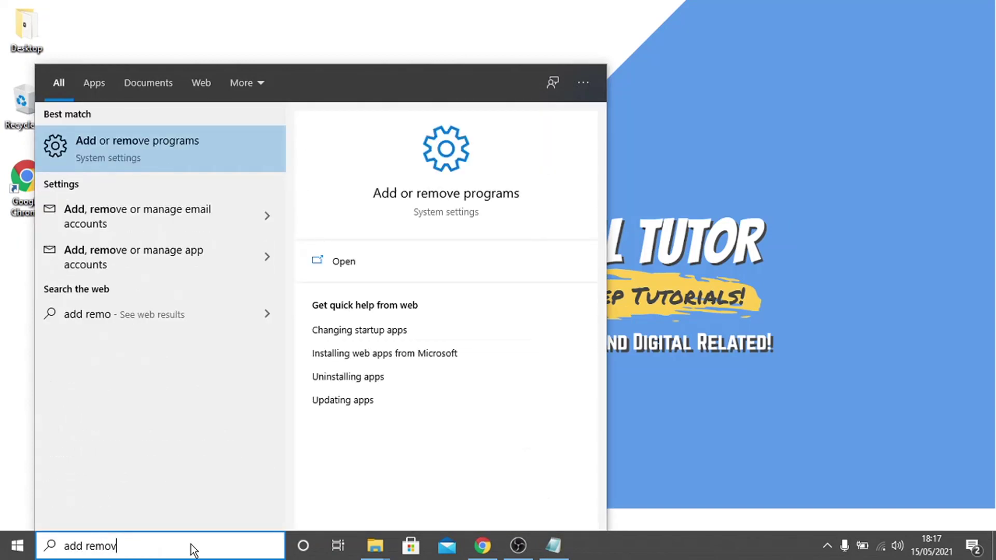
type("e")
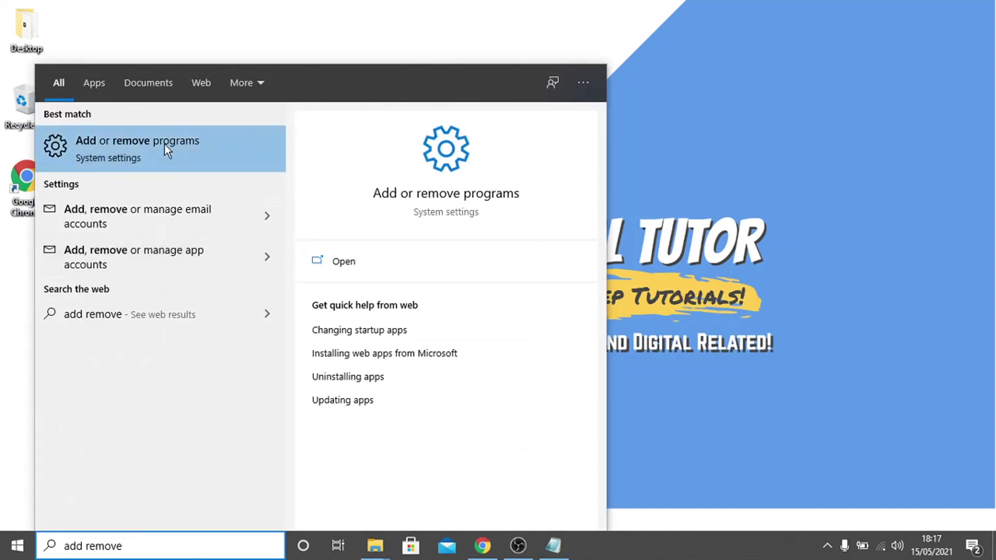
left_click(188, 135)
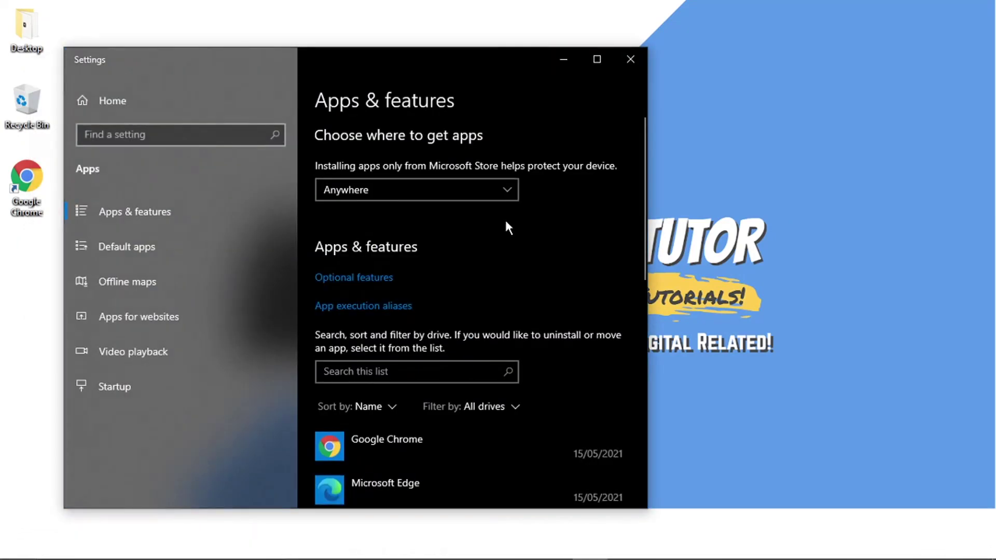
left_click(594, 64)
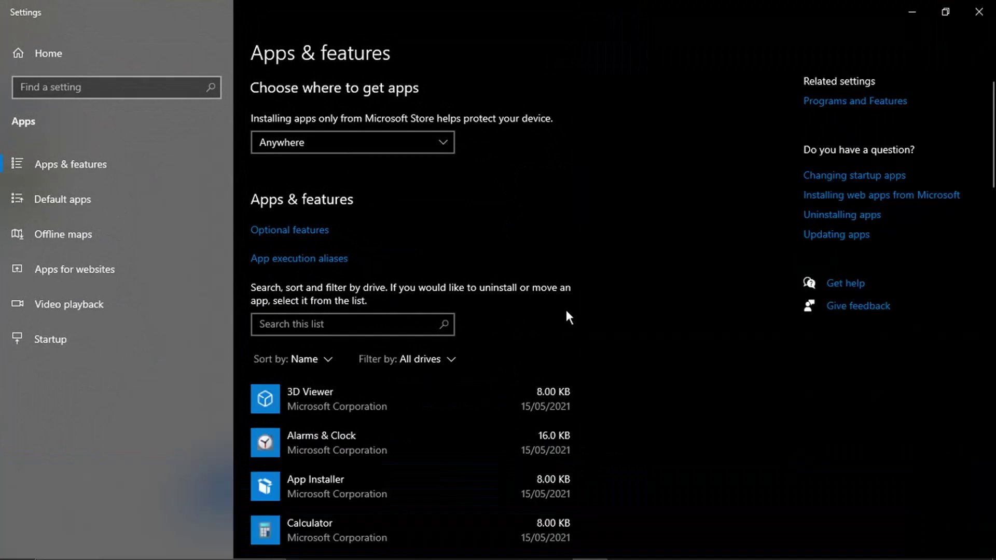
- Find Microsoft Edge 90.0.818.62, see Uninstall is unavailable, and close Settings
left_click(441, 402)
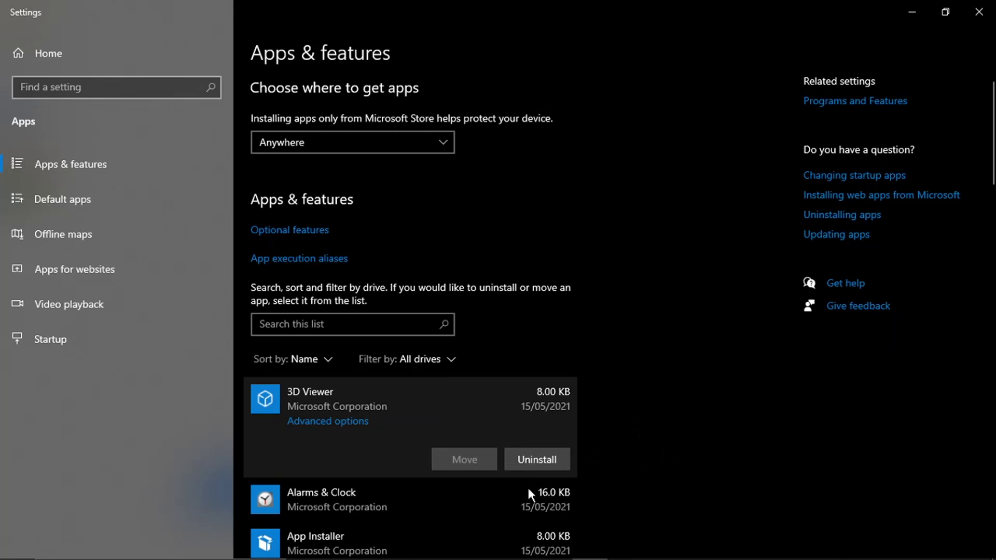
left_click(490, 510)
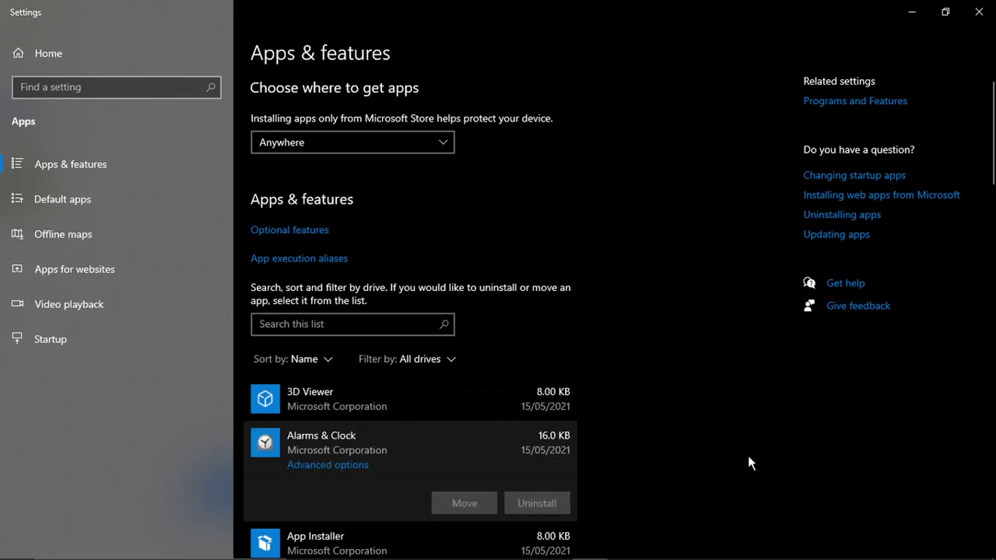
scroll(980, 252, "down", 15)
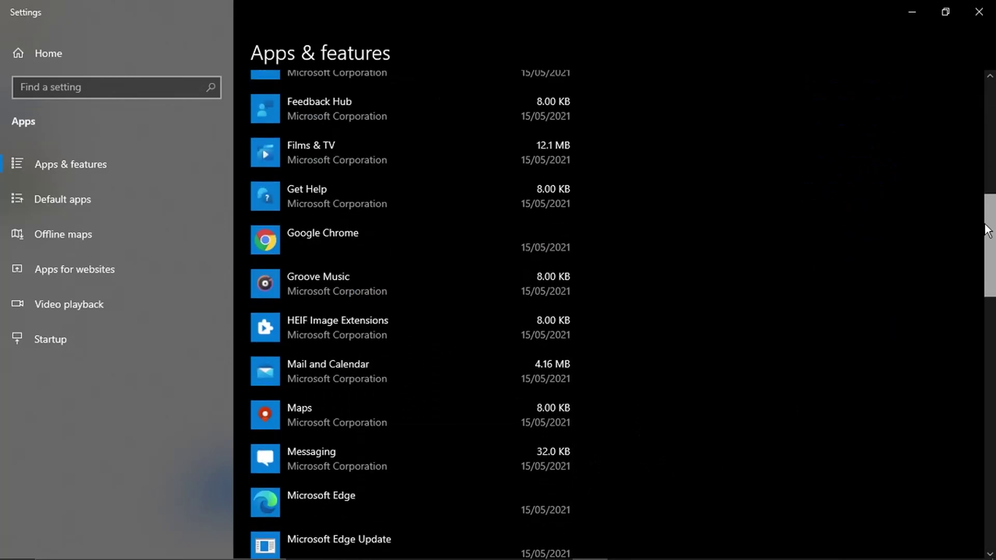
left_click_drag(980, 251, 977, 283)
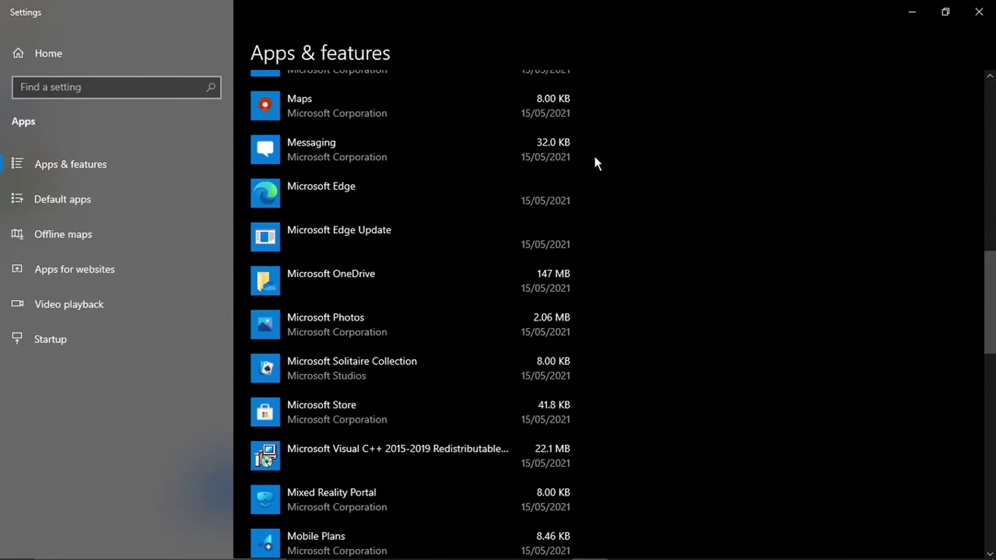
left_click(433, 204)
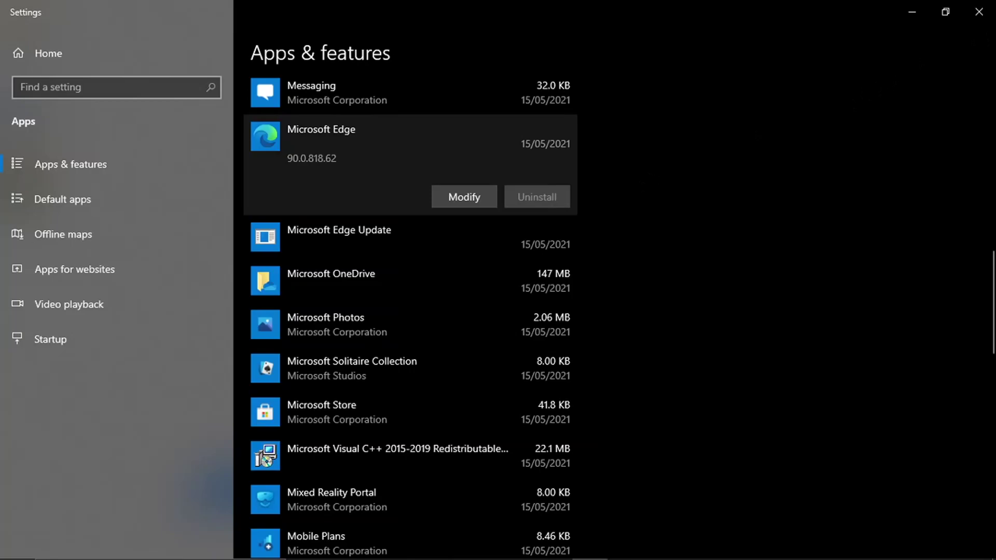
left_click(979, 11)
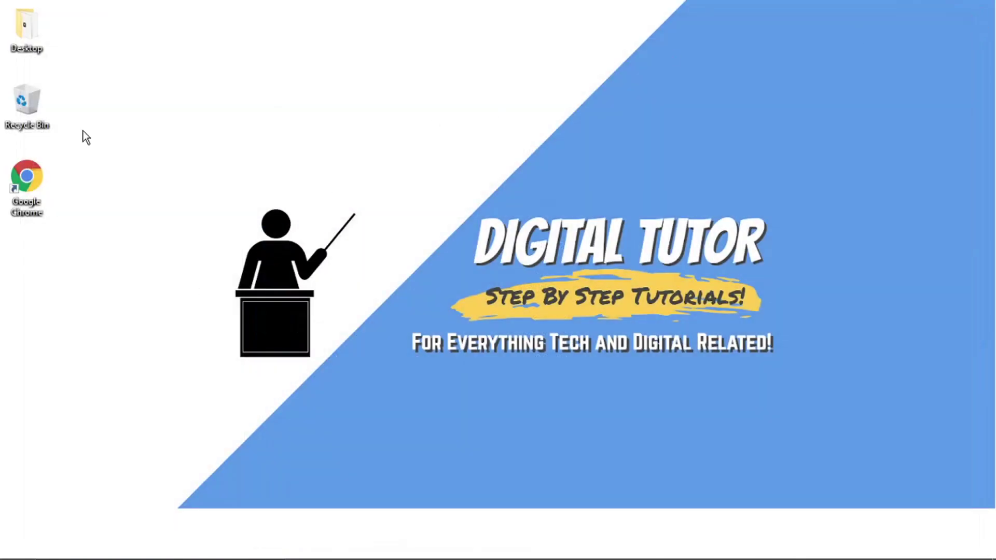
mouse_move(166, 554)
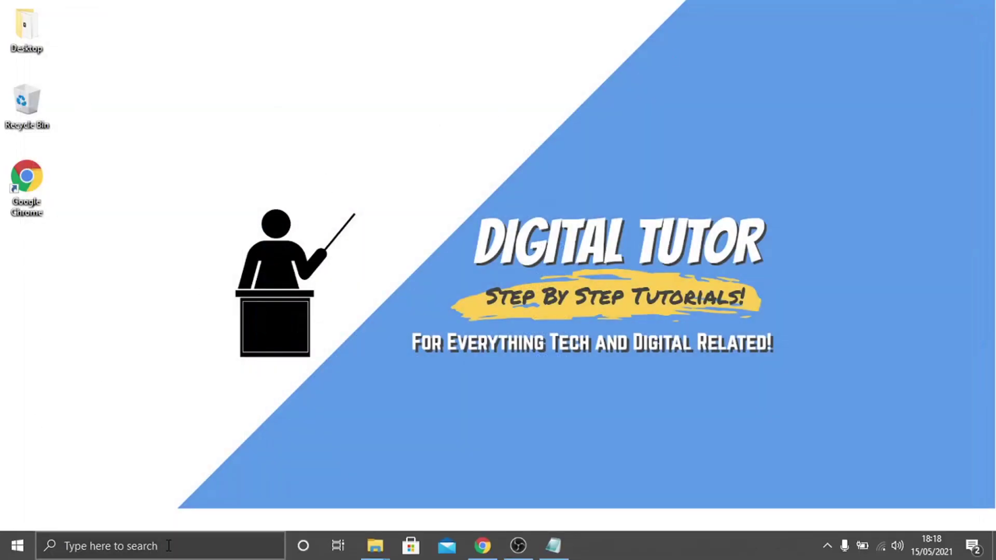
- Open This PC and go to Local Disk (C:)\Program Files (x86)
left_click(173, 546)
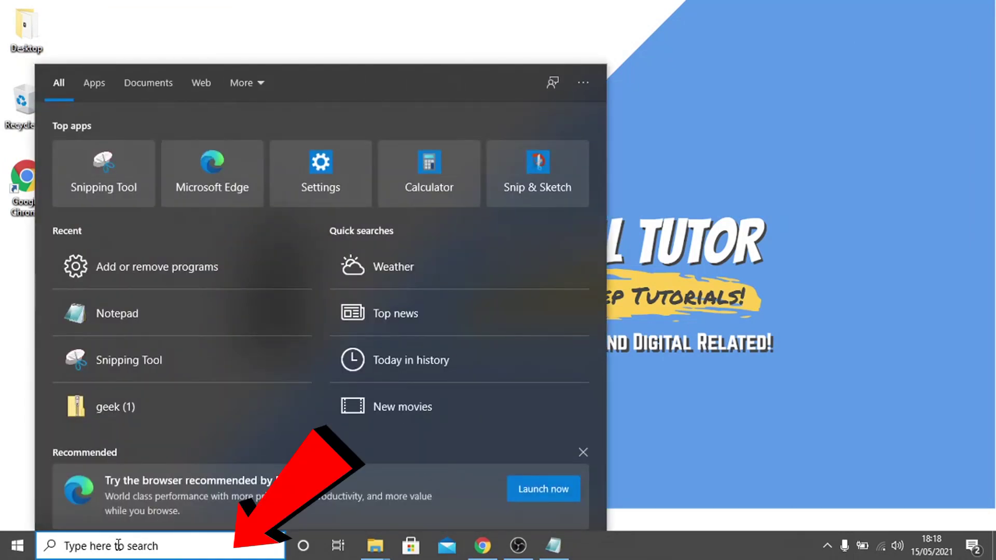
type("this pc")
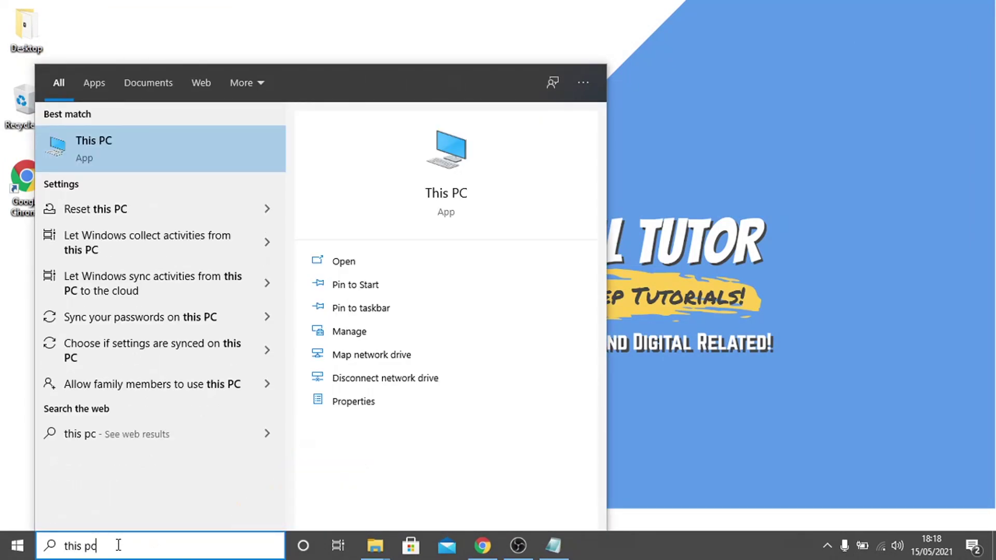
left_click(148, 151)
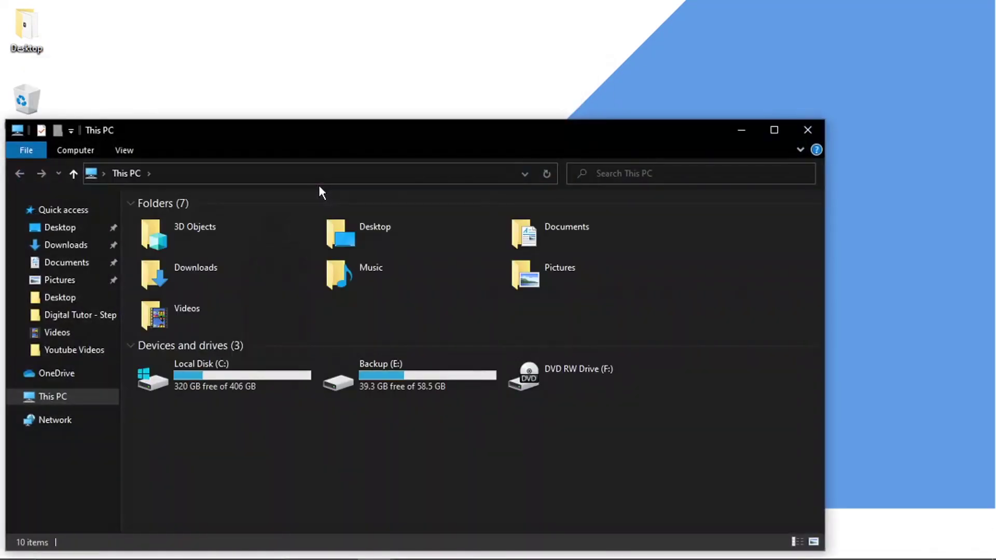
double_click(224, 375)
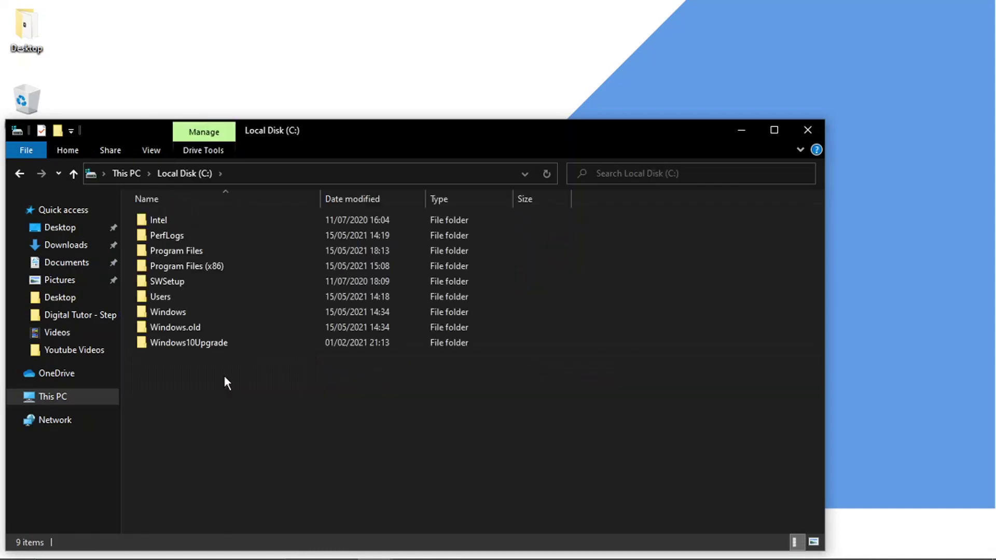
double_click(215, 266)
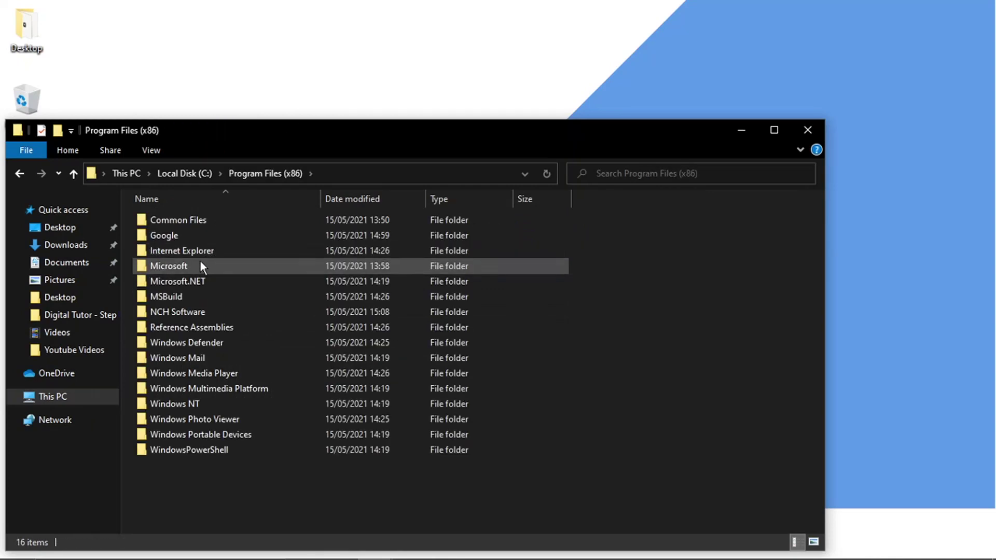
- Browse into Microsoft\Edge\Application\90.0.818.62\Installer
double_click(198, 265)
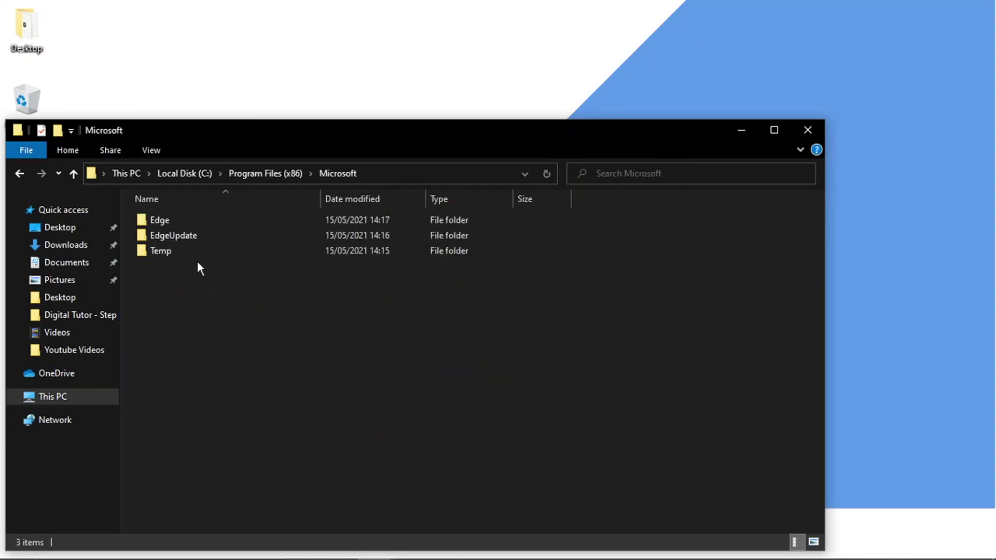
double_click(189, 220)
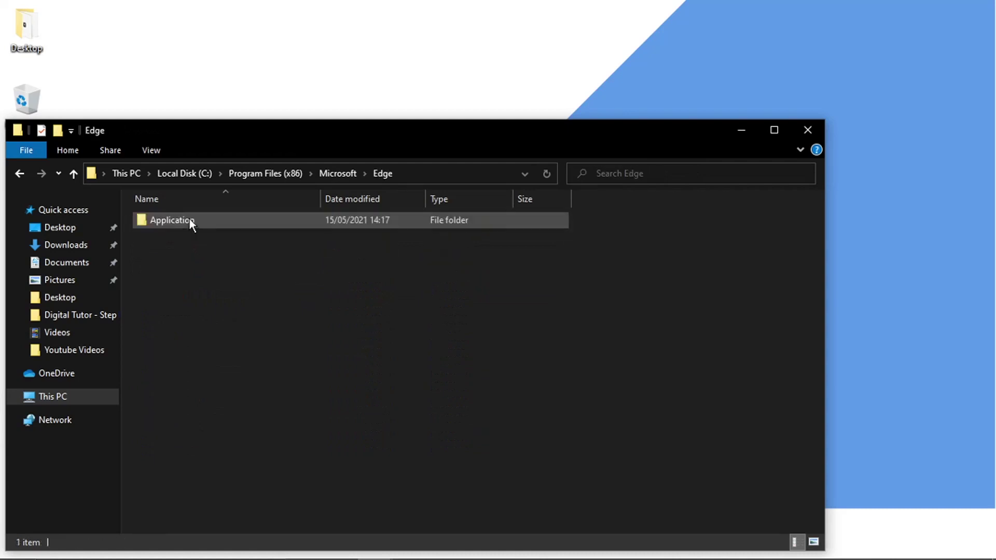
double_click(221, 216)
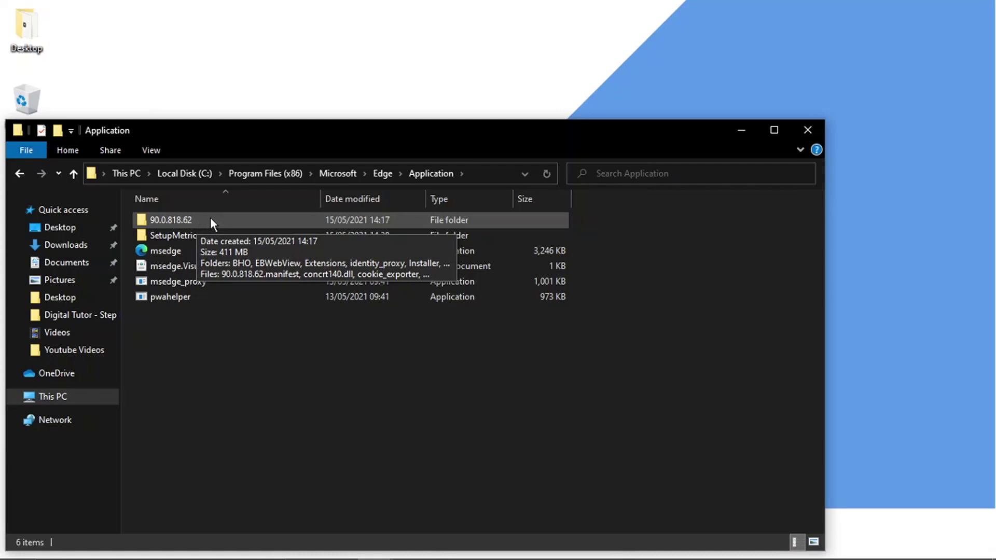
double_click(209, 221)
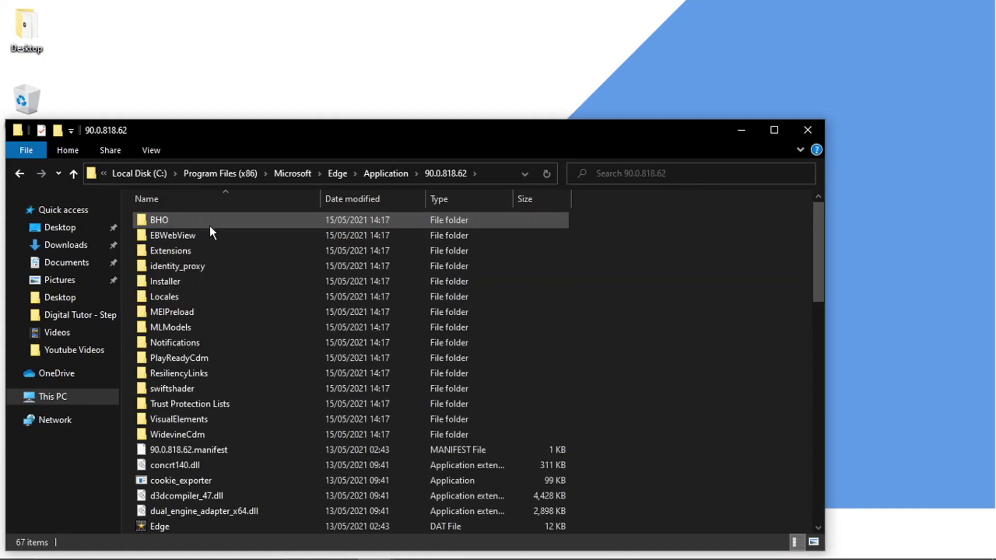
double_click(191, 280)
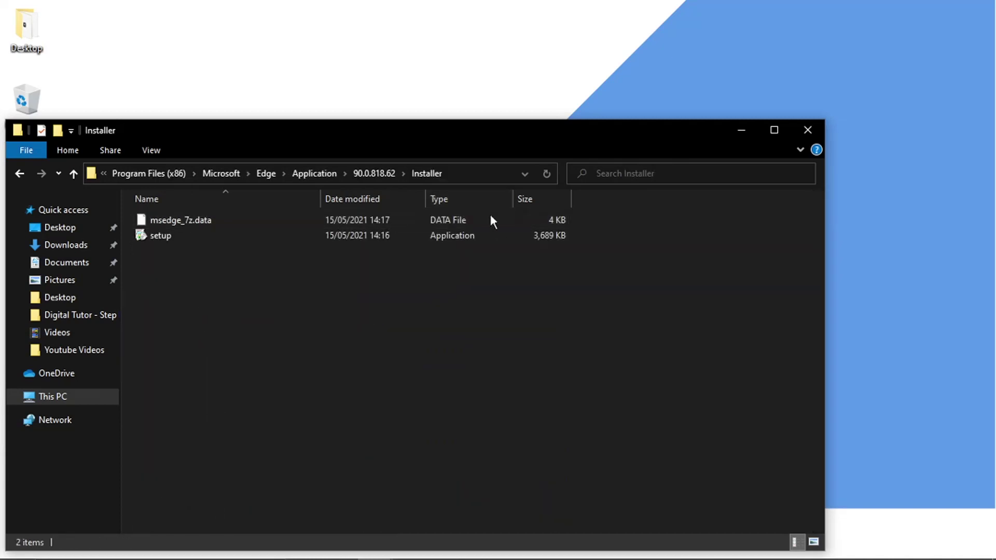
- Replace the Explorer address bar path with 'cmd' to start Command Prompt in the Installer folder
left_click(471, 177)
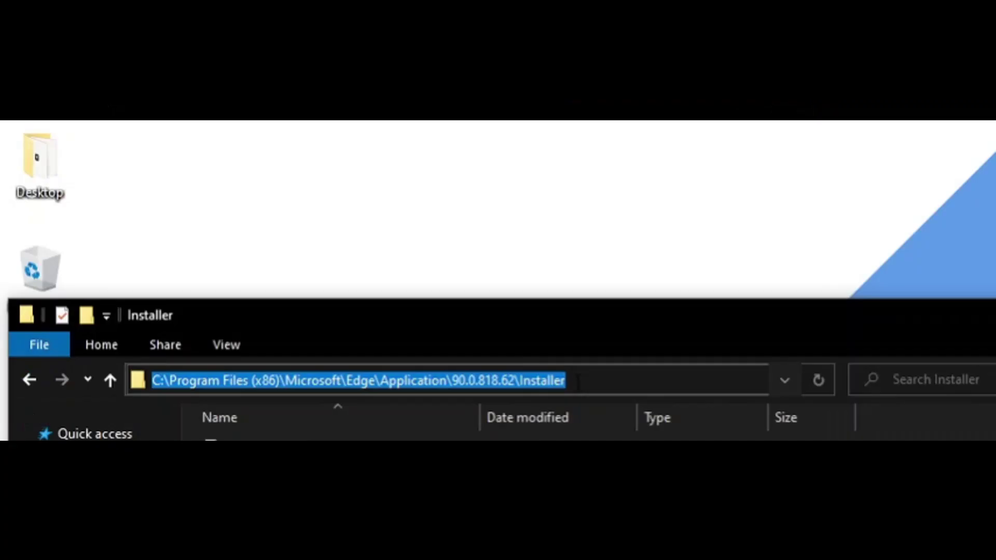
key("BackSpace")
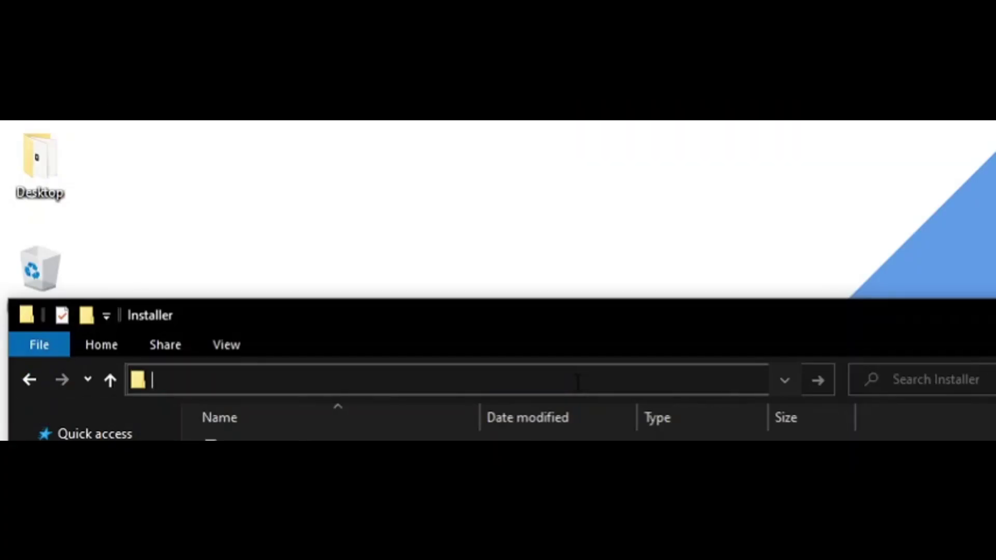
type("cm")
type("d")
key("Return")
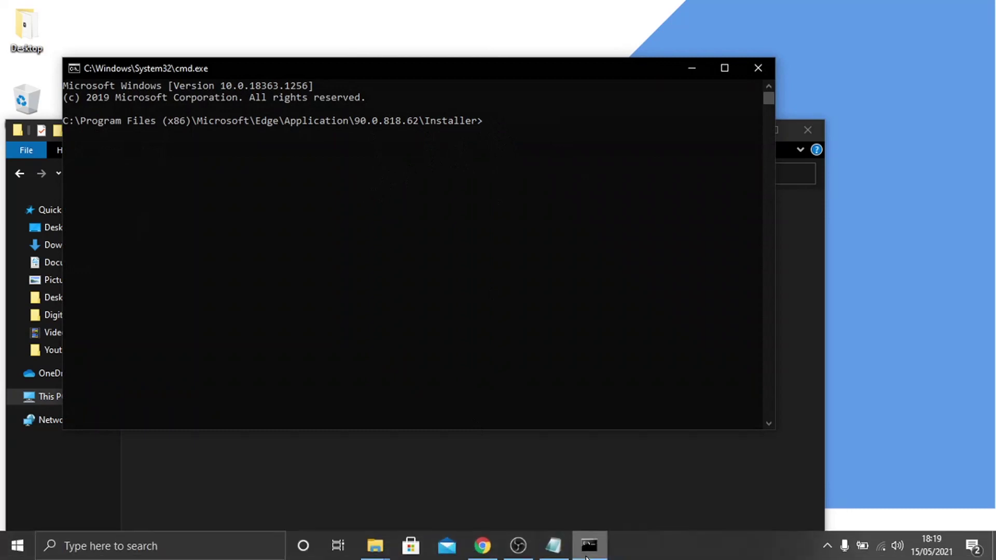
- Copy the setup.exe --uninstall --system-level --verbose-logging --force-uninstall command from the note and paste it into Command Prompt
left_click(554, 544)
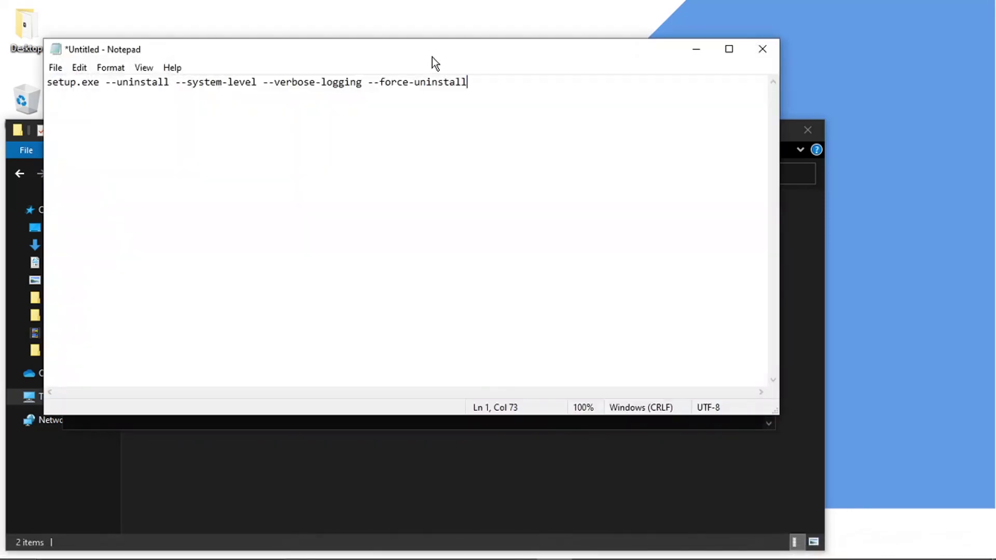
left_click_drag(432, 58, 539, 159)
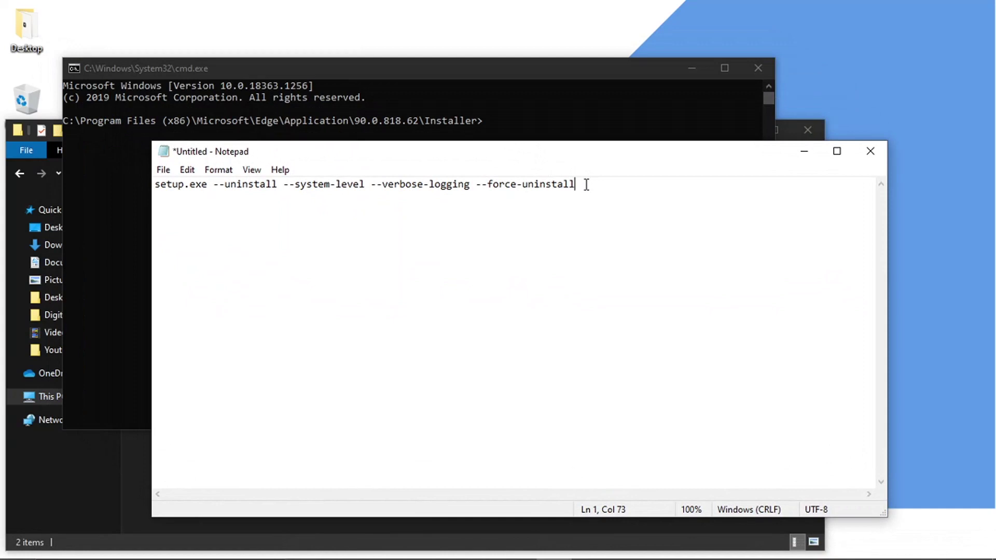
left_click_drag(586, 185, 153, 185)
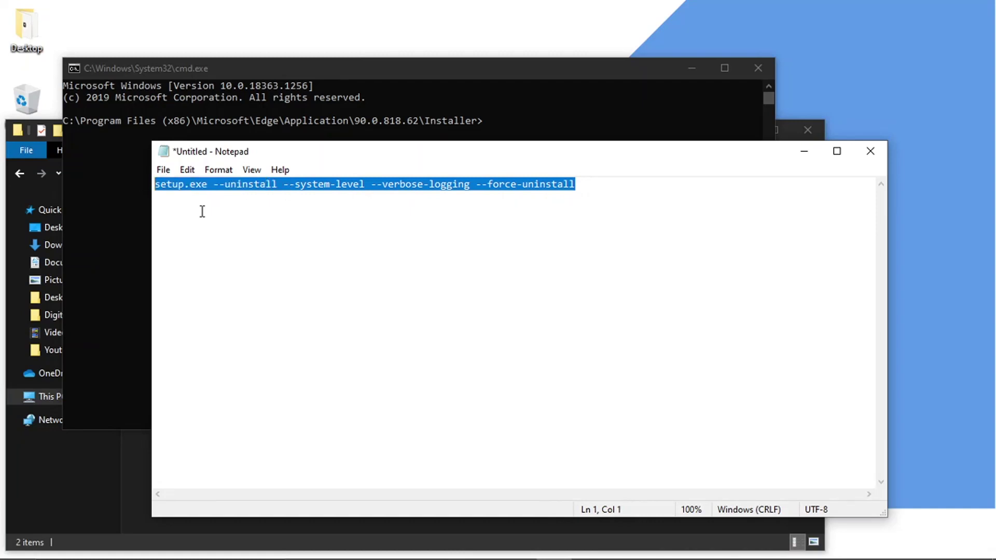
left_click(477, 124)
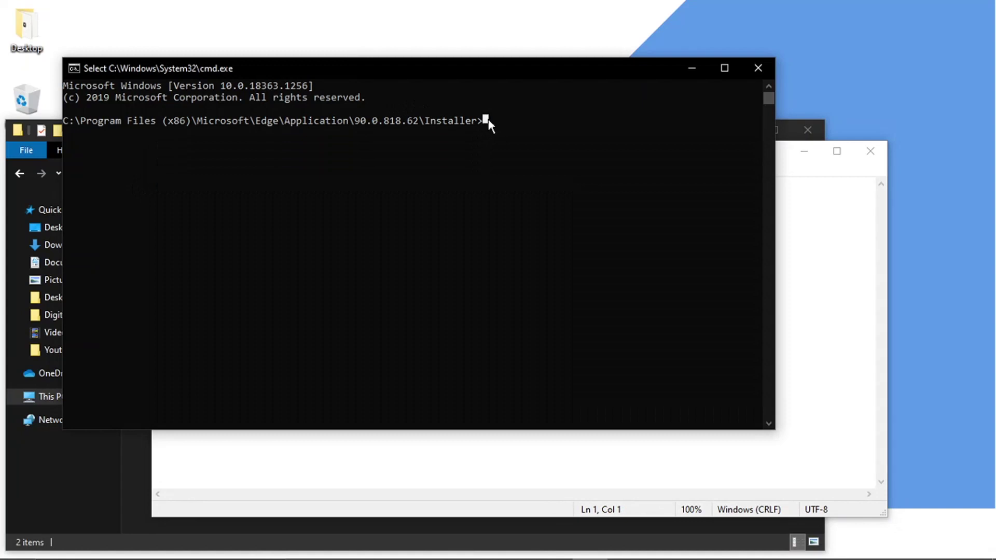
type("setup.exe --uninstall --system-level --verbose-logging --force-uninstall")
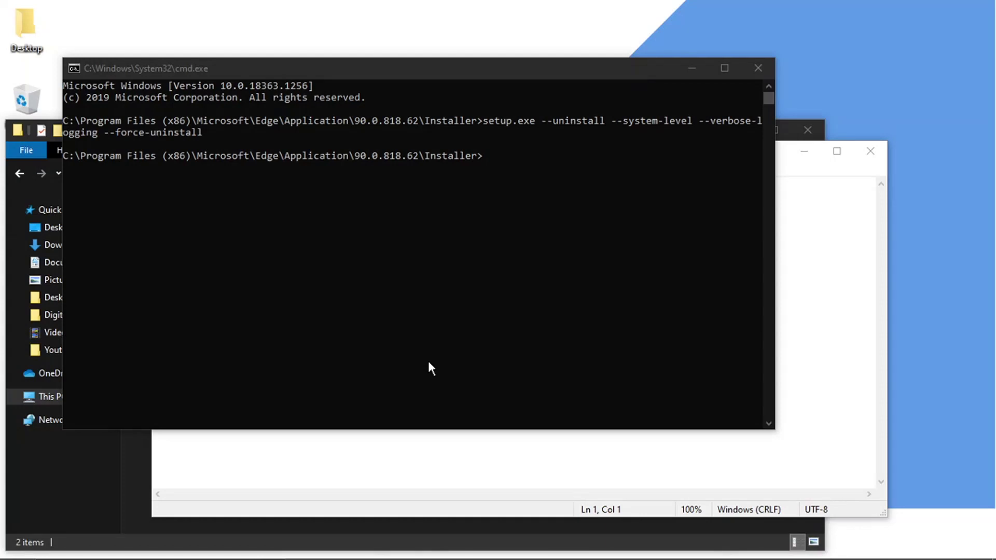
left_click(429, 368)
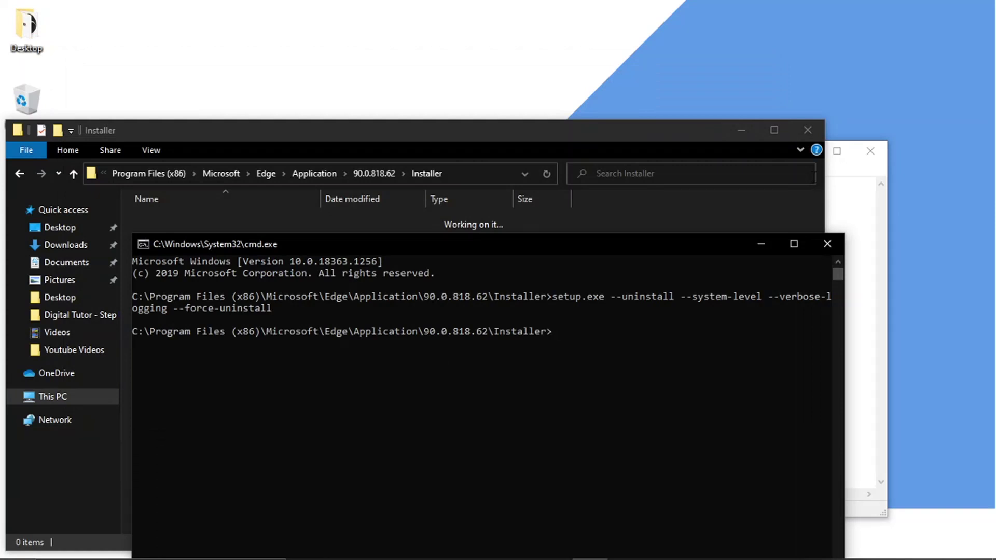
- Move Command Prompt aside and reopen Installer via the 90.0.818.62 breadcrumb, finding it empty
left_click_drag(732, 241, 715, 273)
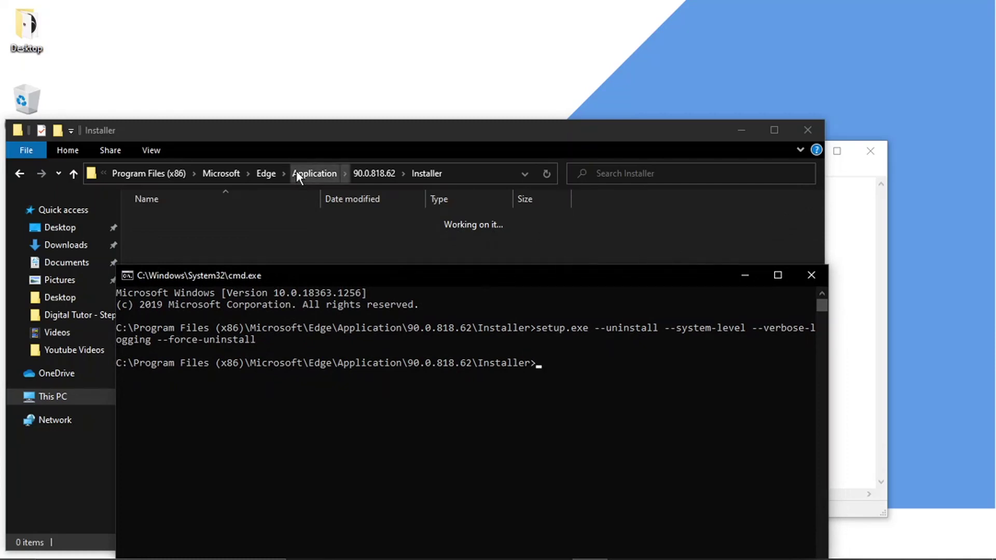
left_click(20, 174)
double_click(277, 221)
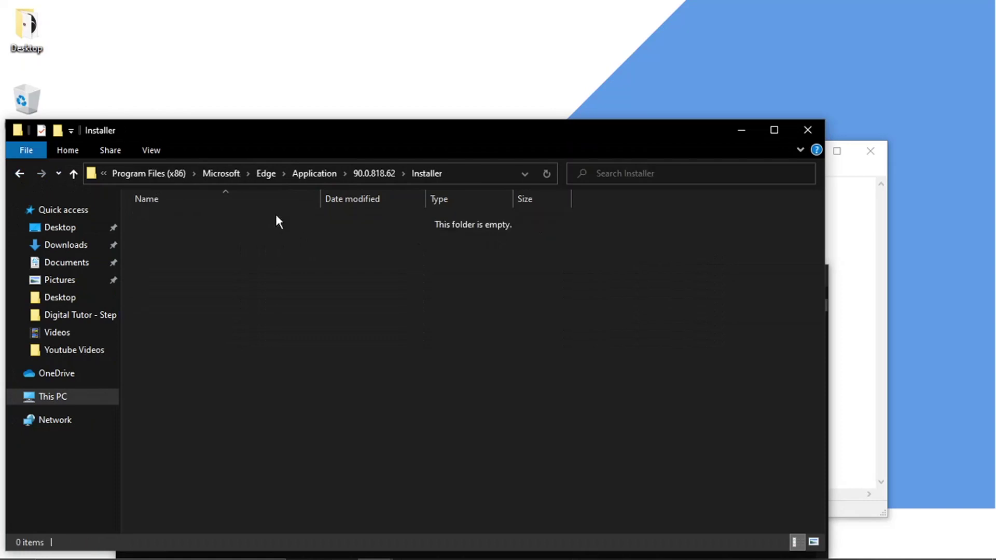
left_click_drag(397, 247, 515, 228)
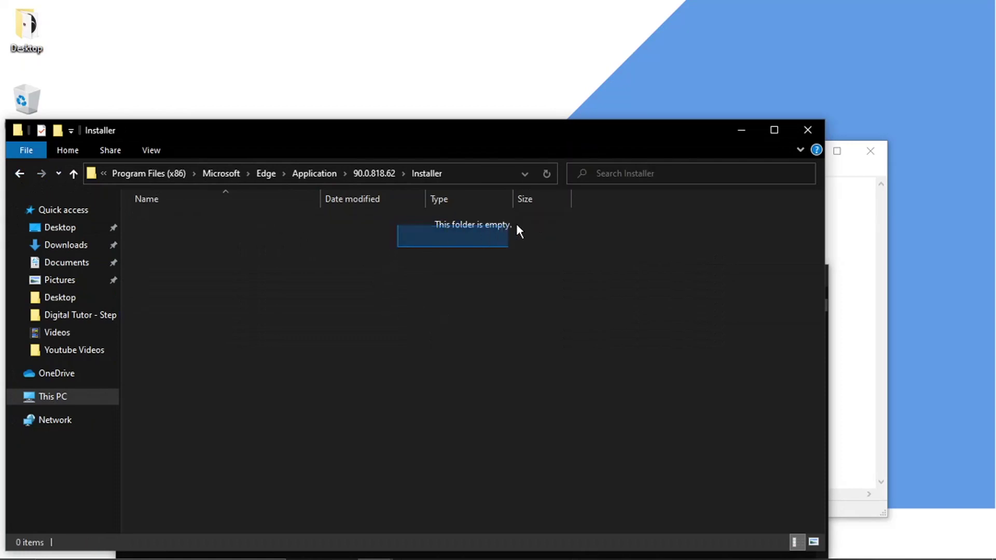